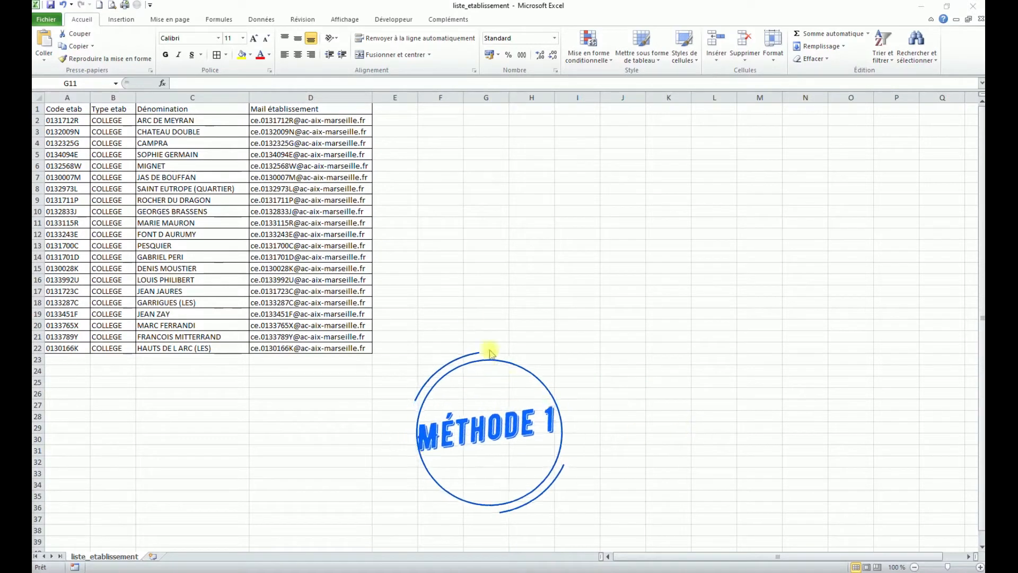
# Split the e-mail addresses in D2:D22 with Convertir, using '.' as the Autre separator
pyautogui.click(394, 120)
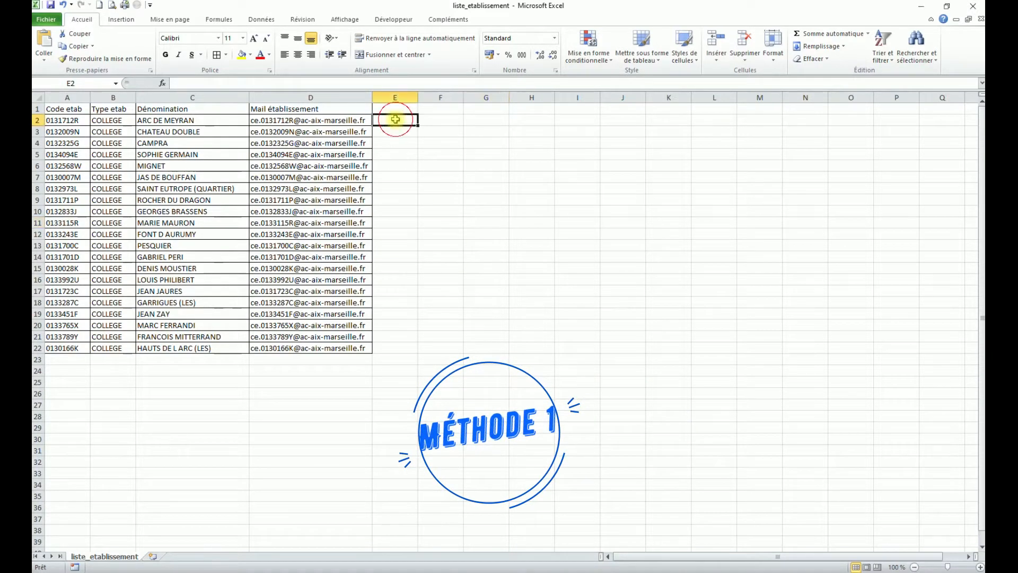
pyautogui.click(261, 22)
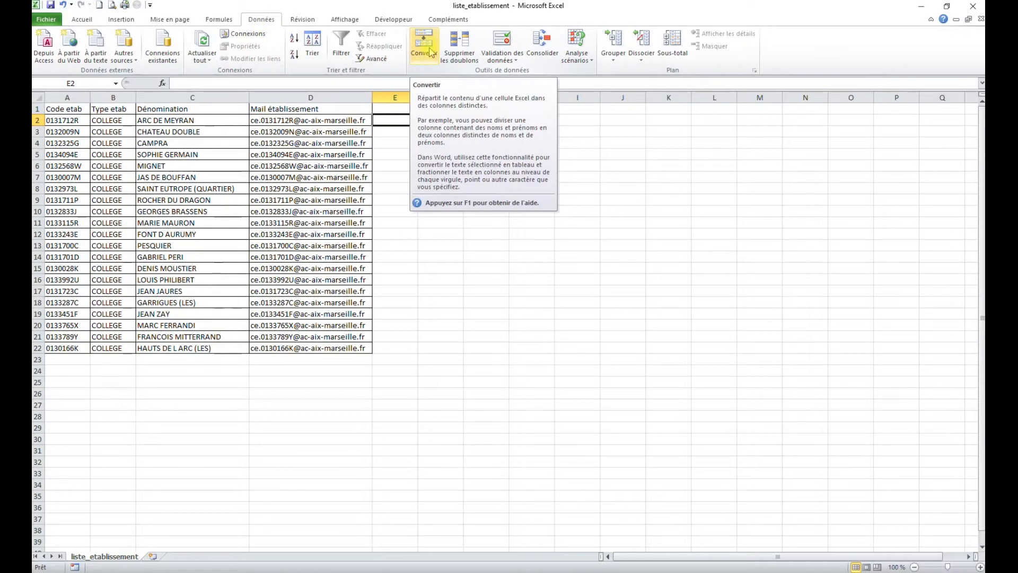
pyautogui.moveTo(326, 121); pyautogui.dragTo(325, 347)
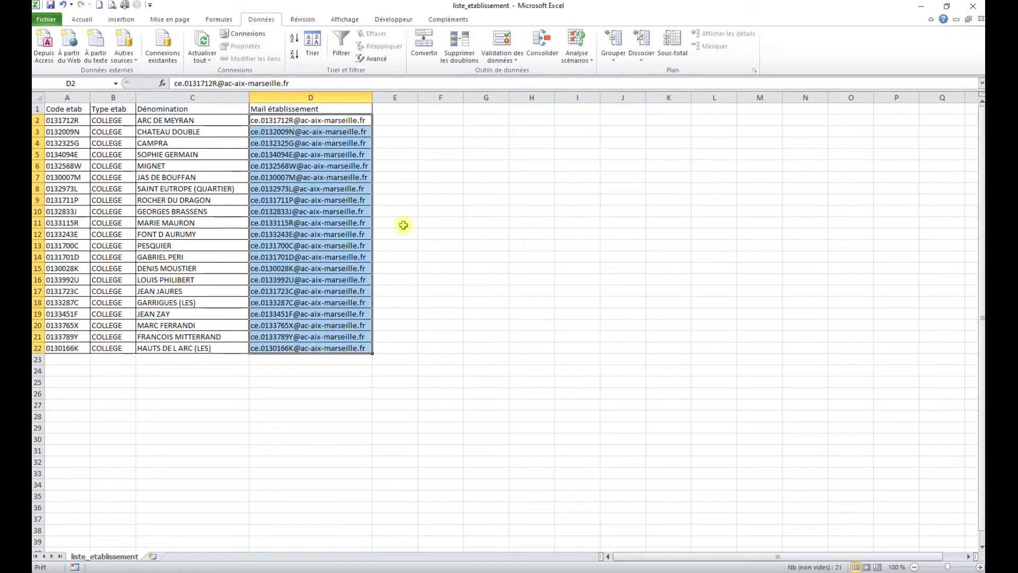
pyautogui.click(424, 48)
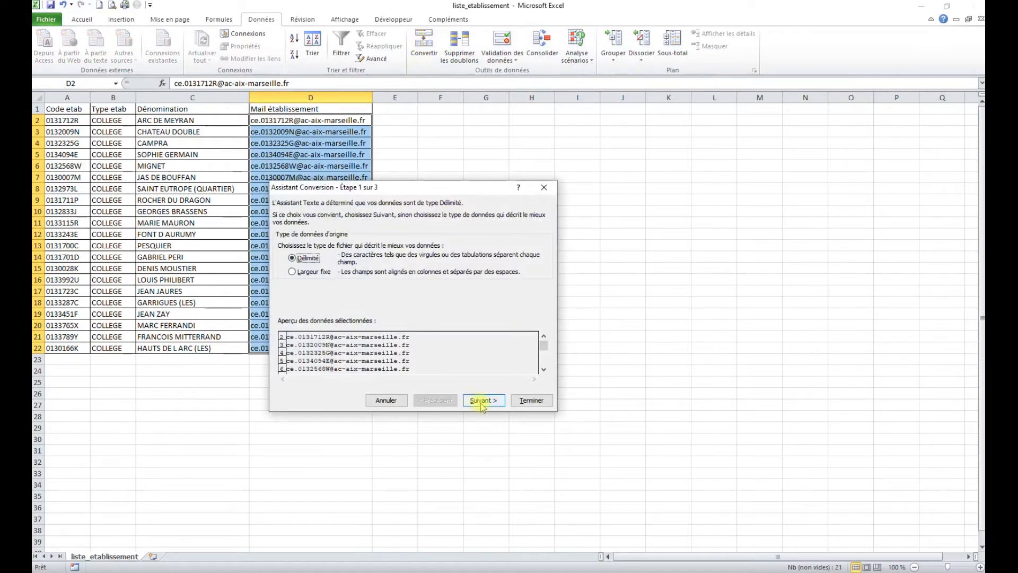
pyautogui.click(483, 400)
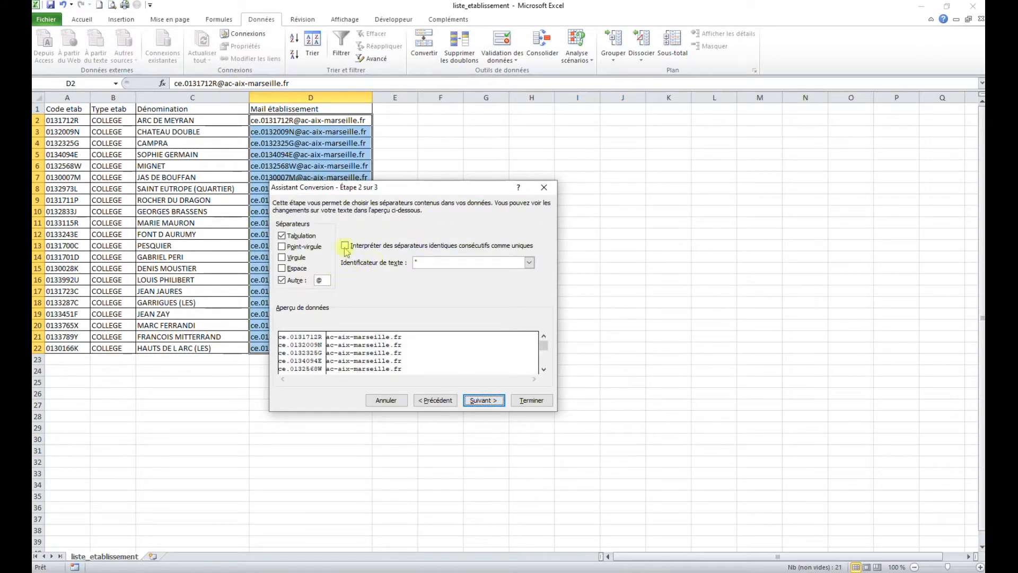
pyautogui.moveTo(455, 187); pyautogui.dragTo(623, 158)
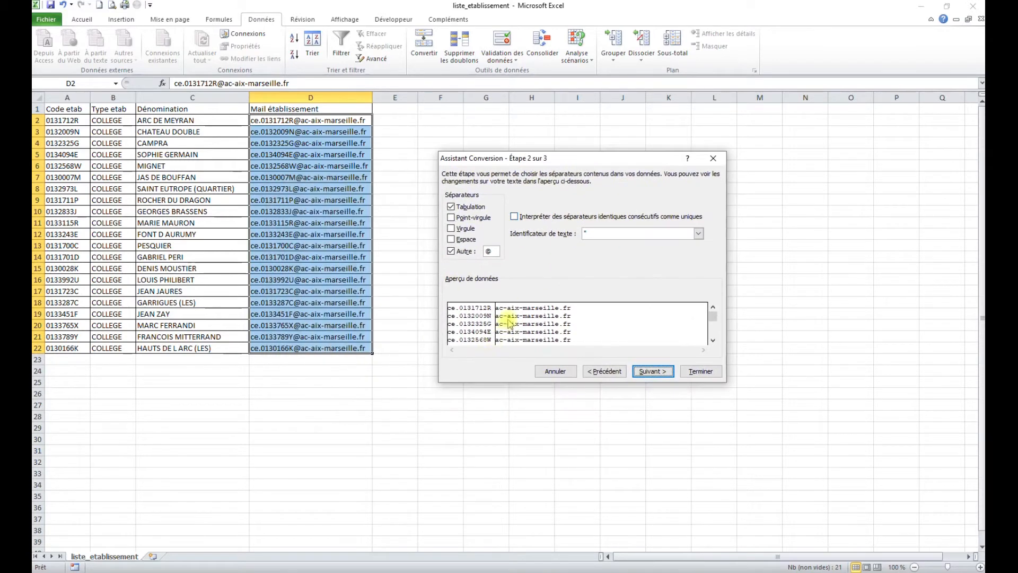
pyautogui.doubleClick(483, 253)
pyautogui.write('1')
pyautogui.doubleClick(483, 253)
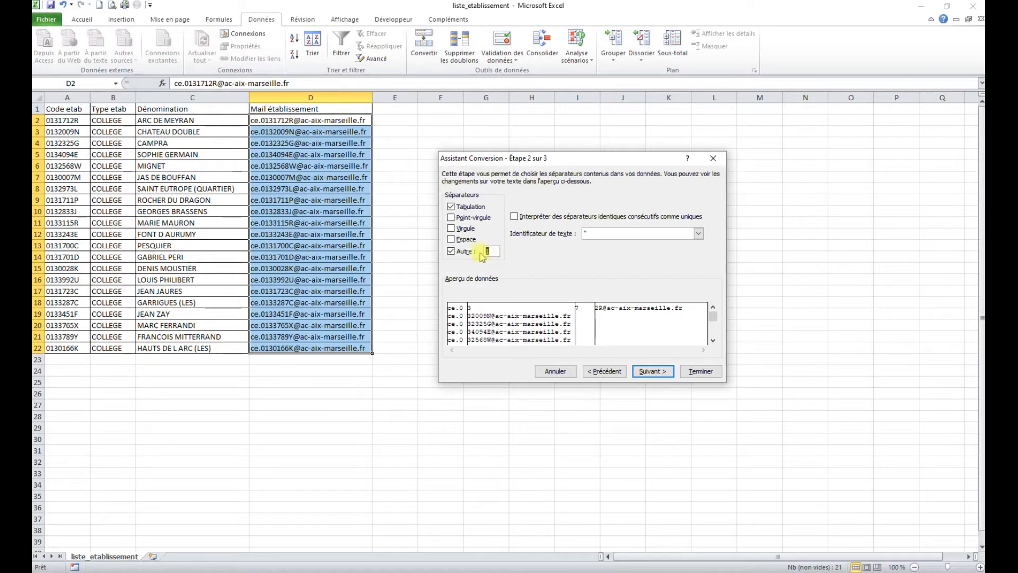
pyautogui.write('.')
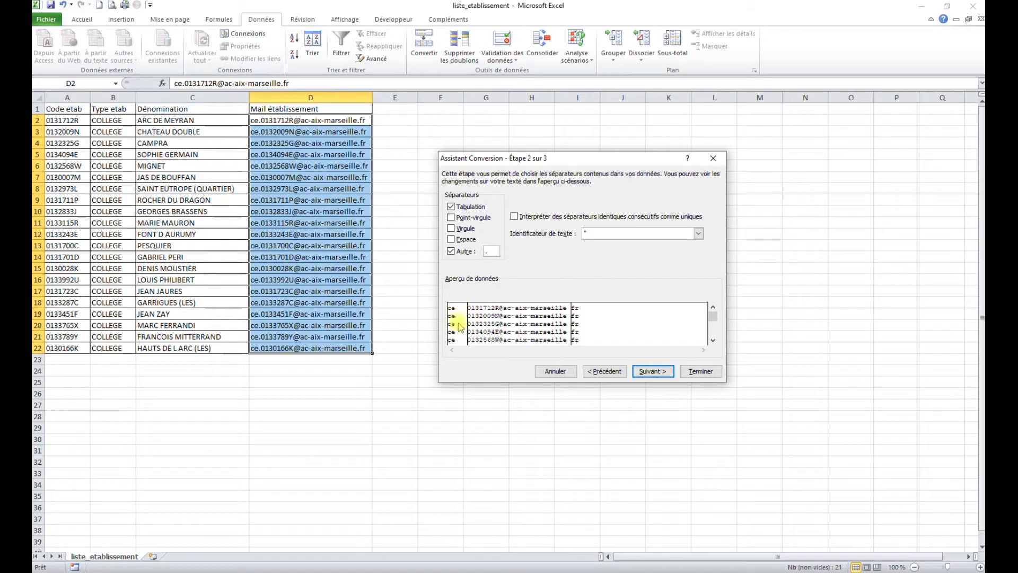
pyautogui.click(701, 371)
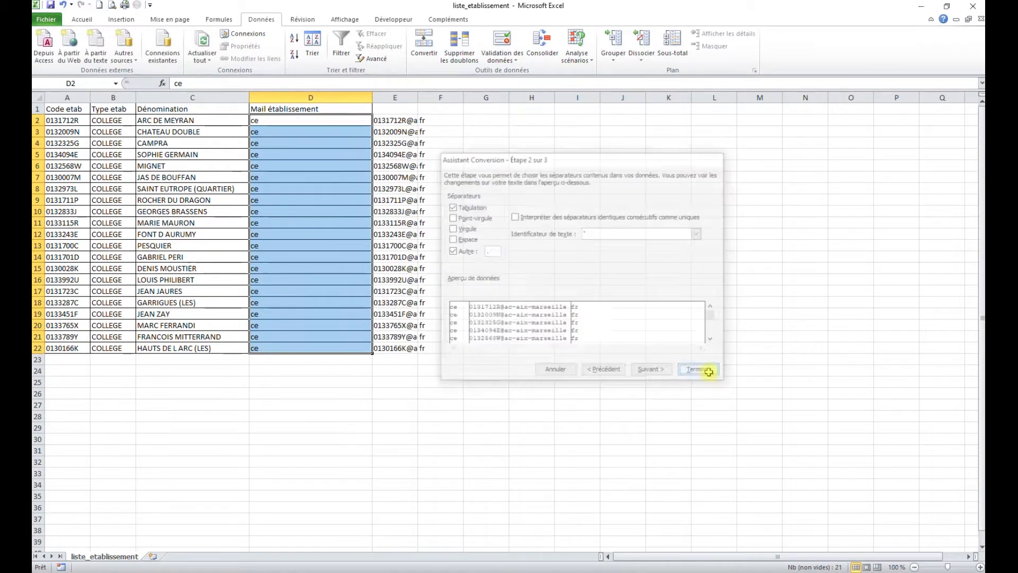
# Split E2:E22 at the '@' separator, replacing existing cells, so column E keeps only the codes
pyautogui.doubleClick(419, 97)
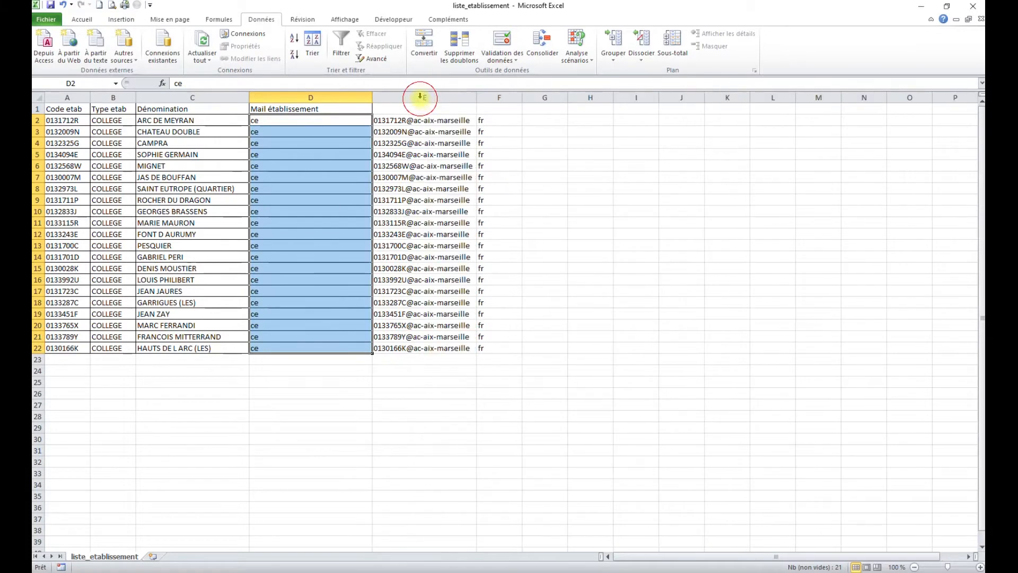
pyautogui.moveTo(432, 122); pyautogui.dragTo(438, 348)
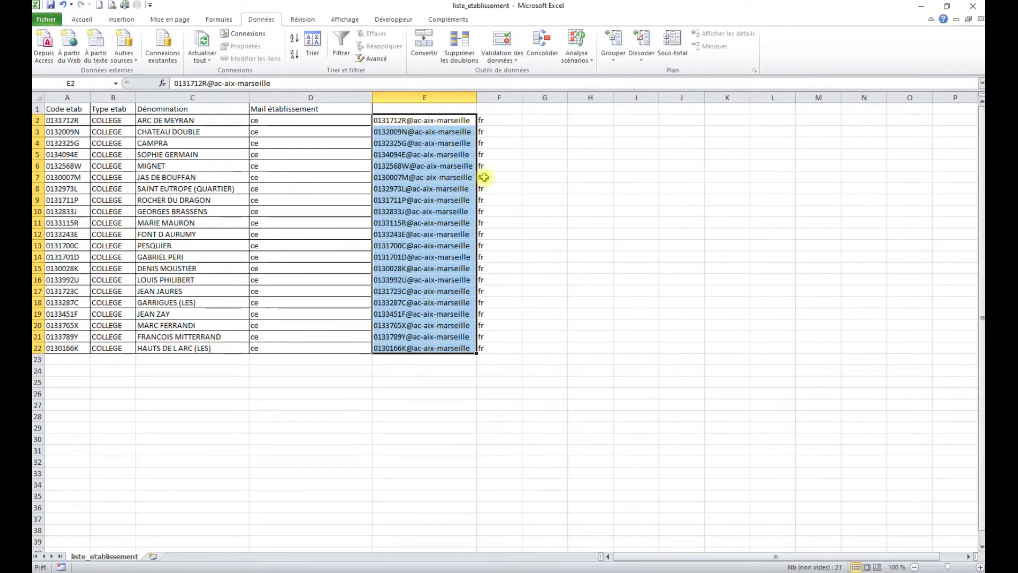
pyautogui.click(425, 48)
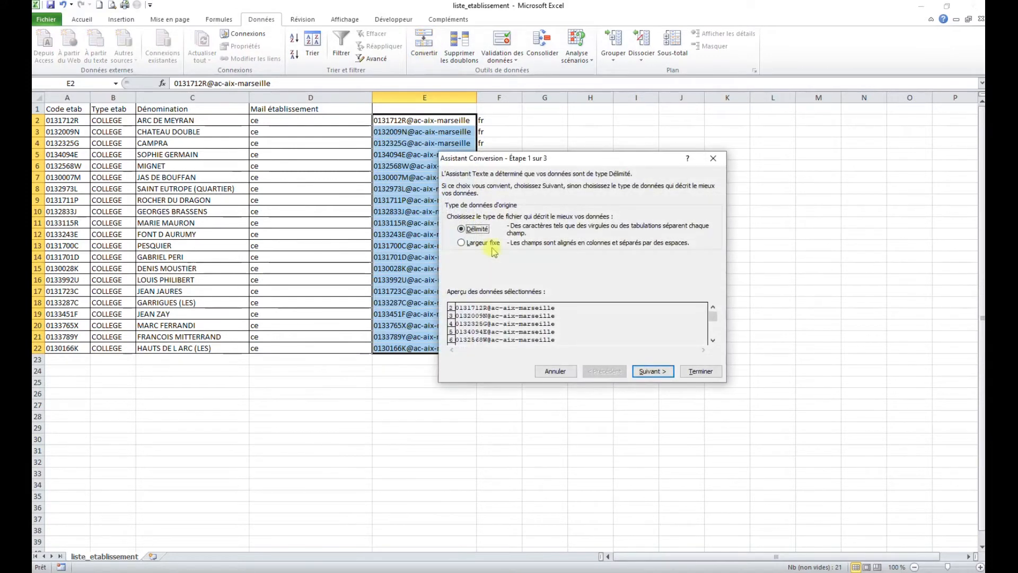
pyautogui.click(652, 370)
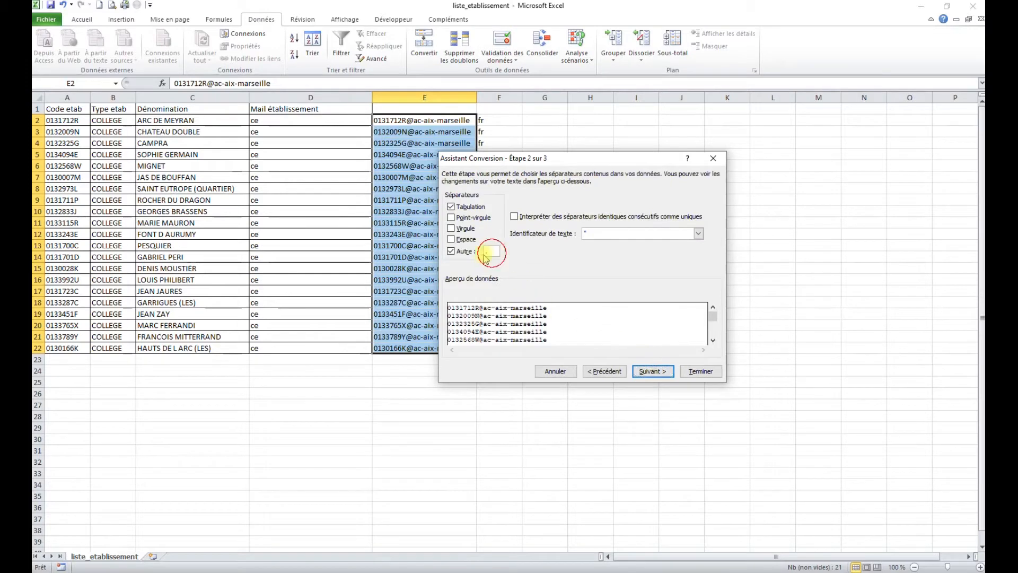
pyautogui.write('@')
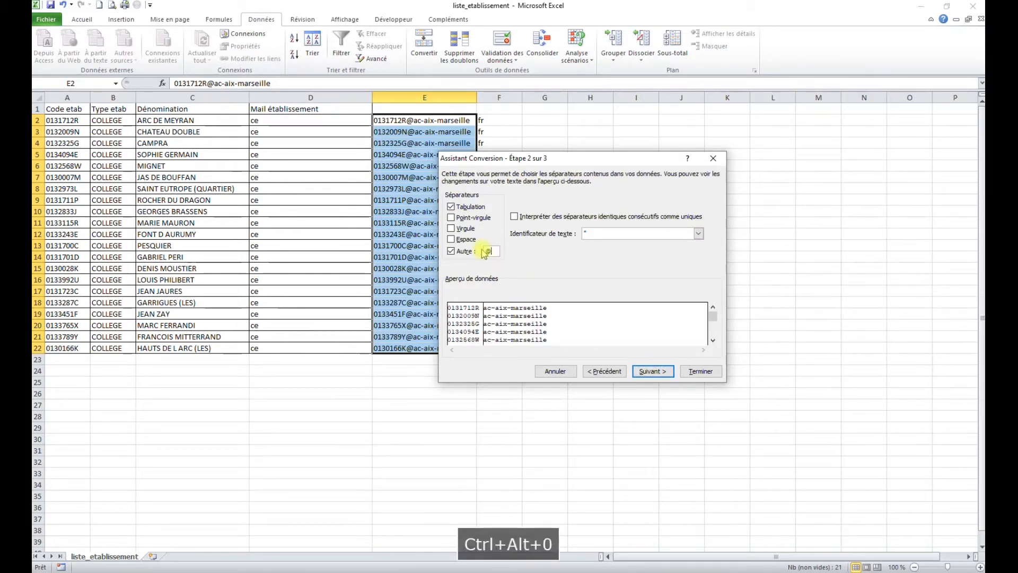
pyautogui.click(700, 371)
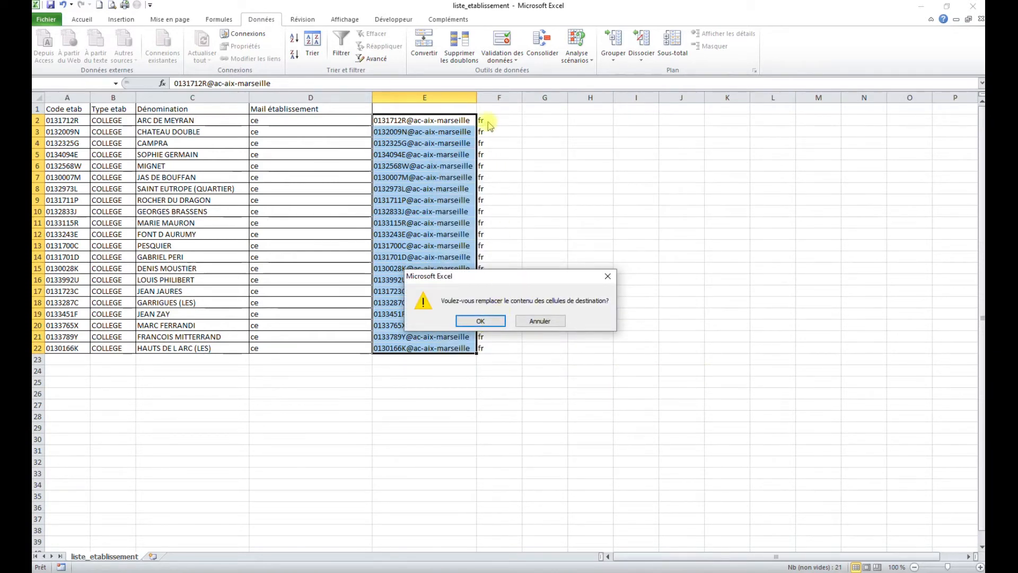
pyautogui.click(485, 321)
# Label cell E1 with the header 'Code RNE' above the extracted establishment codes
pyautogui.click(448, 212)
pyautogui.moveTo(417, 120); pyautogui.dragTo(405, 340)
pyautogui.click(413, 110)
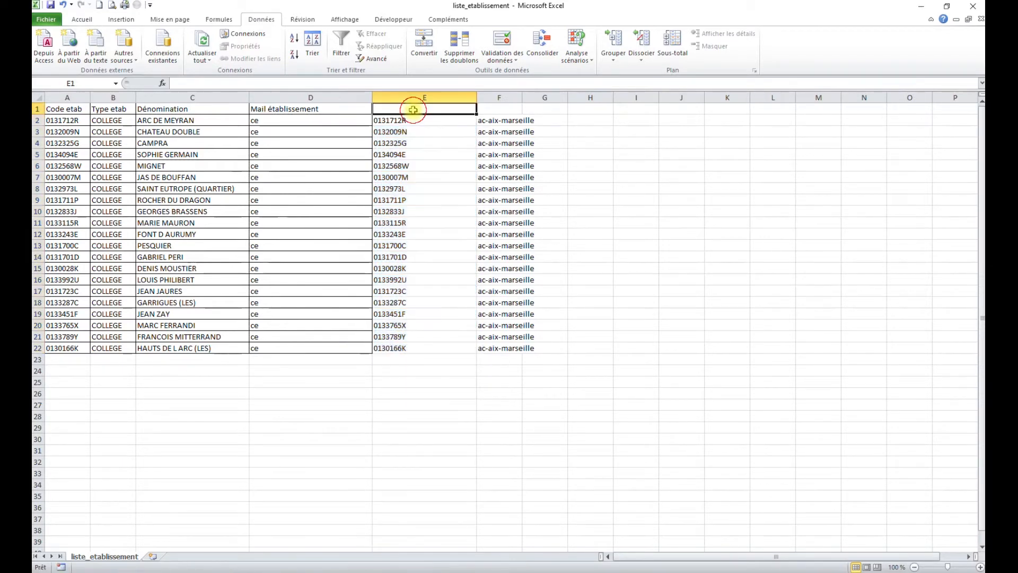
pyautogui.write('Code RNE')
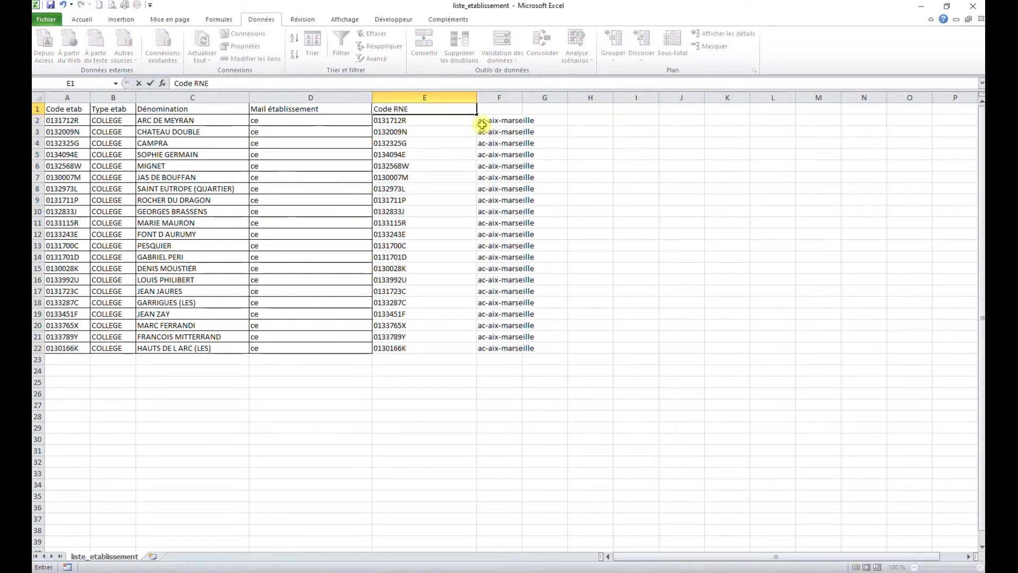
pyautogui.click(420, 200)
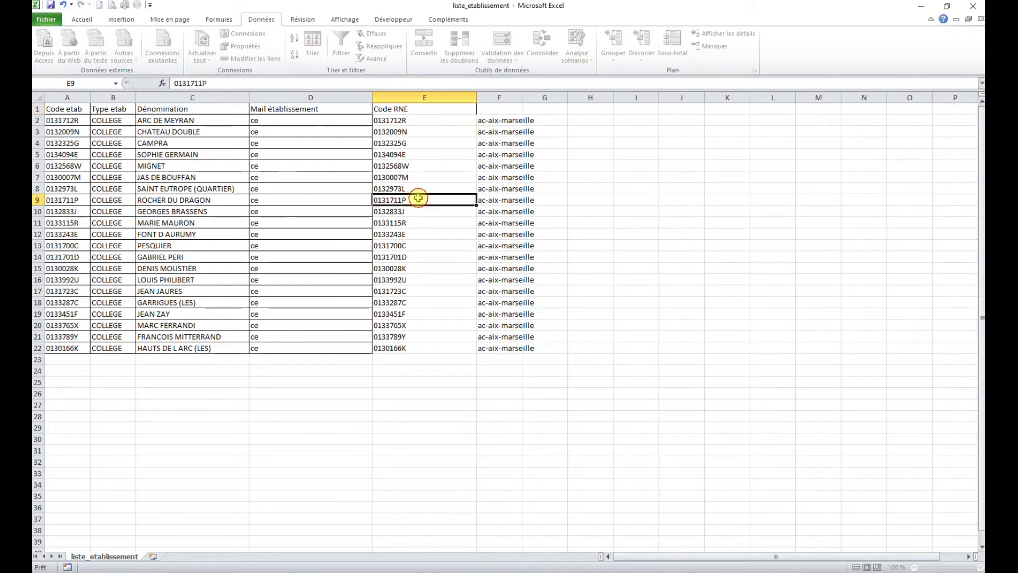
pyautogui.moveTo(421, 124); pyautogui.dragTo(422, 344)
pyautogui.click(424, 212)
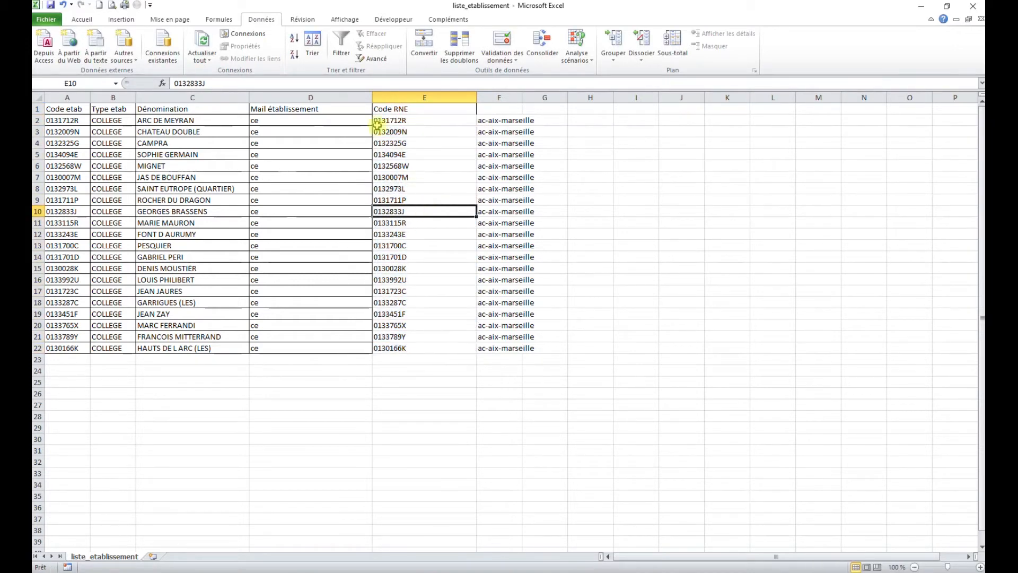
# Undo the splitting and header changes so column D shows the full e-mail addresses again
pyautogui.click(62, 5)
pyautogui.click(62, 5)
pyautogui.click(63, 5)
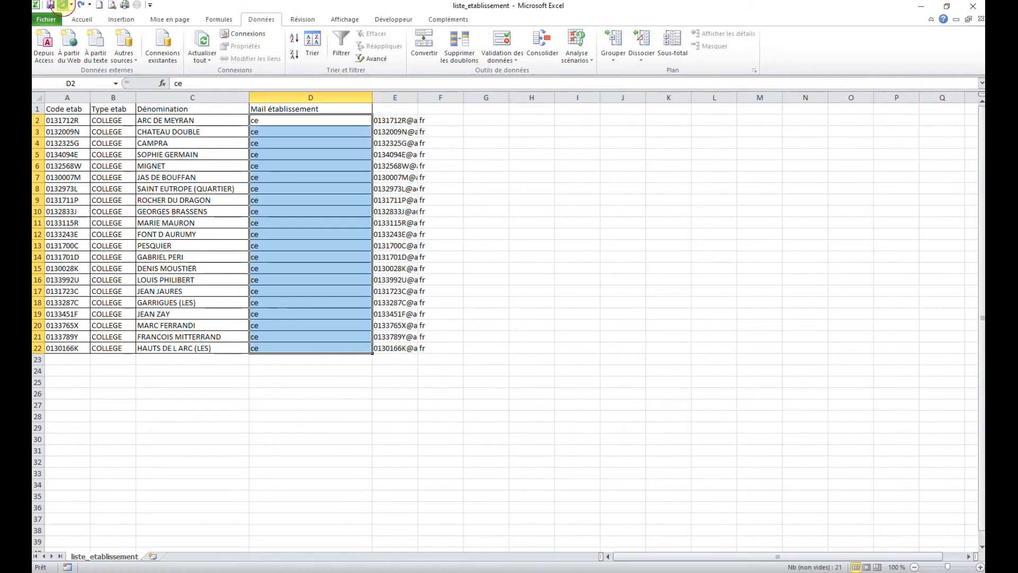
pyautogui.click(63, 4)
pyautogui.click(300, 165)
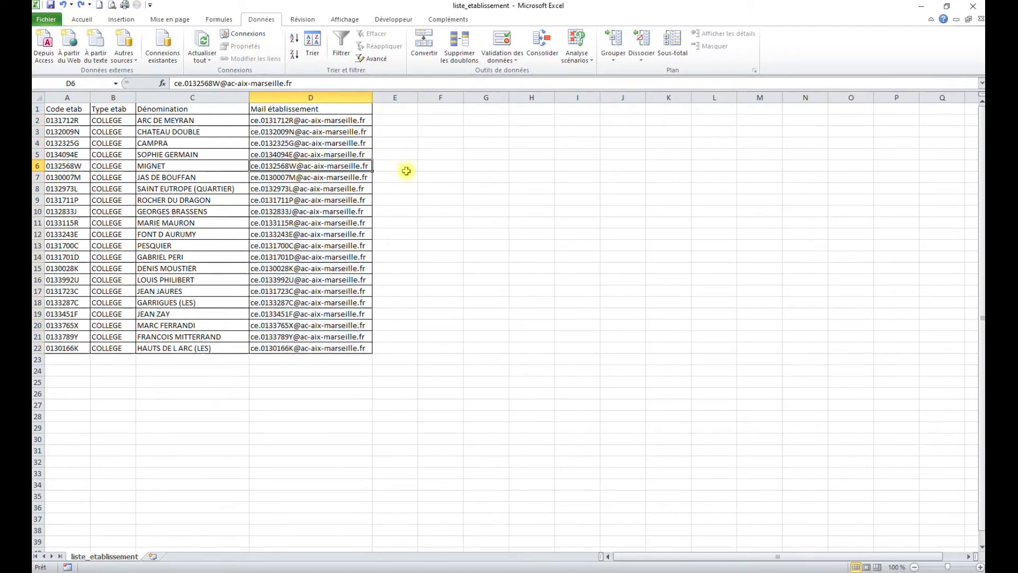
pyautogui.click(398, 120)
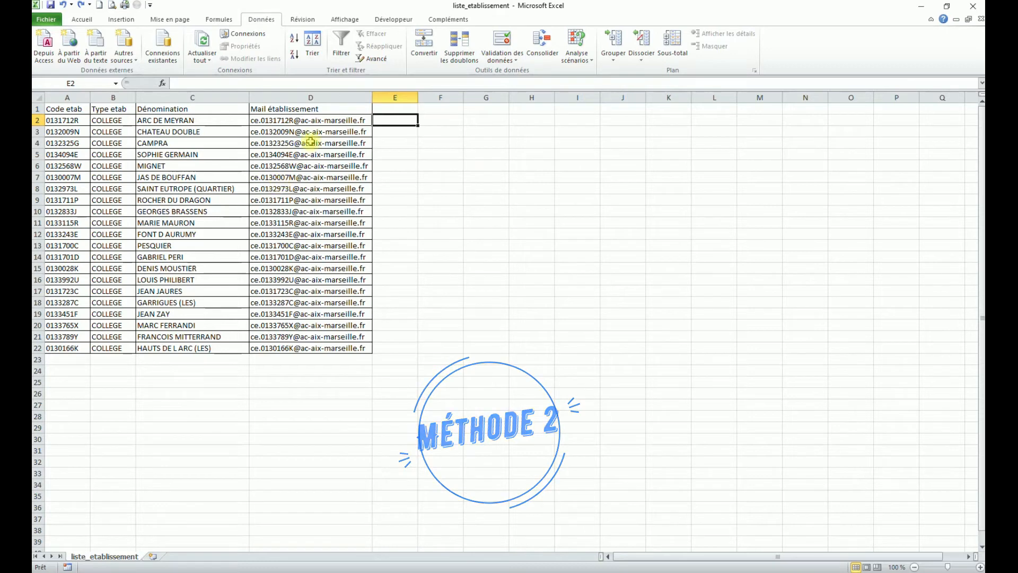
# Highlight the leading 'ce.0131712R' part of the address in D2 to show what to extract
pyautogui.click(293, 120)
pyautogui.doubleClick(293, 121)
pyautogui.moveTo(293, 120); pyautogui.dragTo(251, 121)
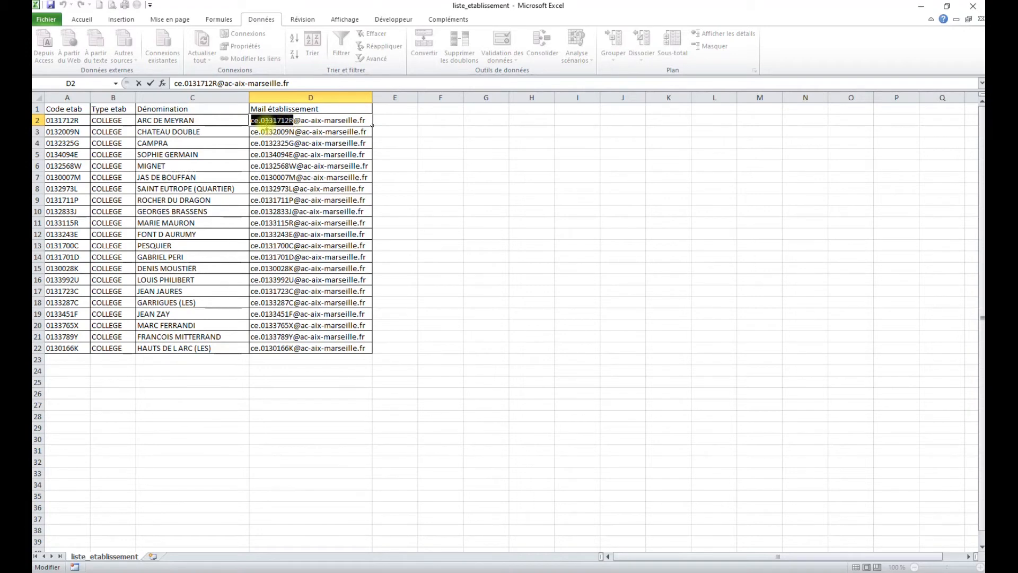
pyautogui.click(390, 123)
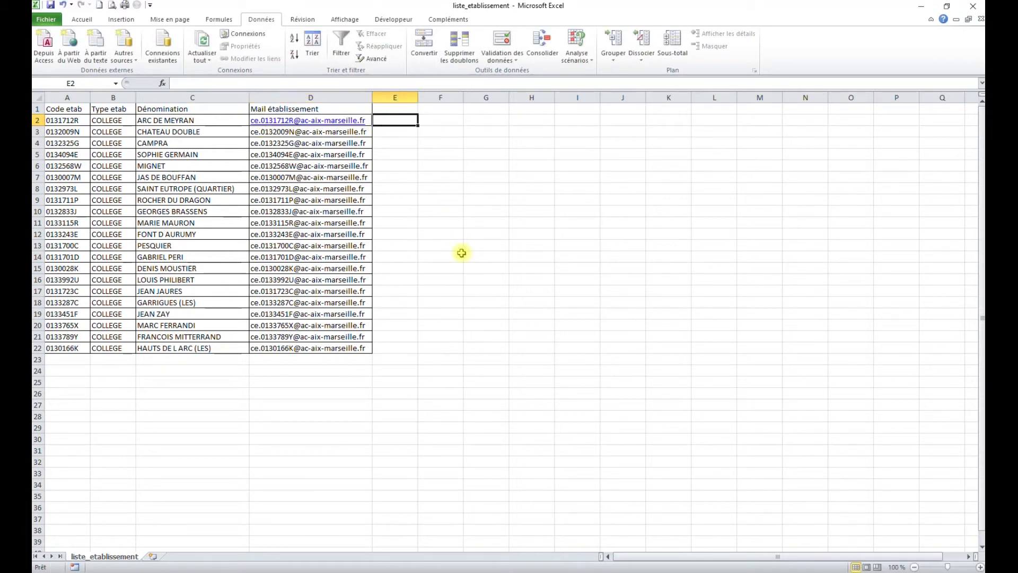
# Enter =DROITE(GAUCHE(D2;11);8) in E2 to return the code 0131712R
pyautogui.write('=')
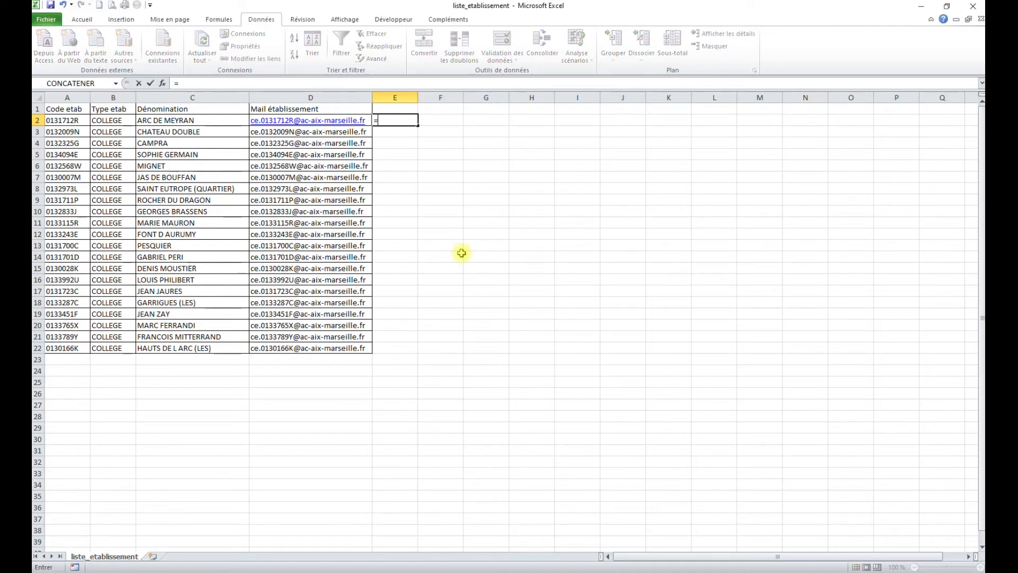
pyautogui.write('ga')
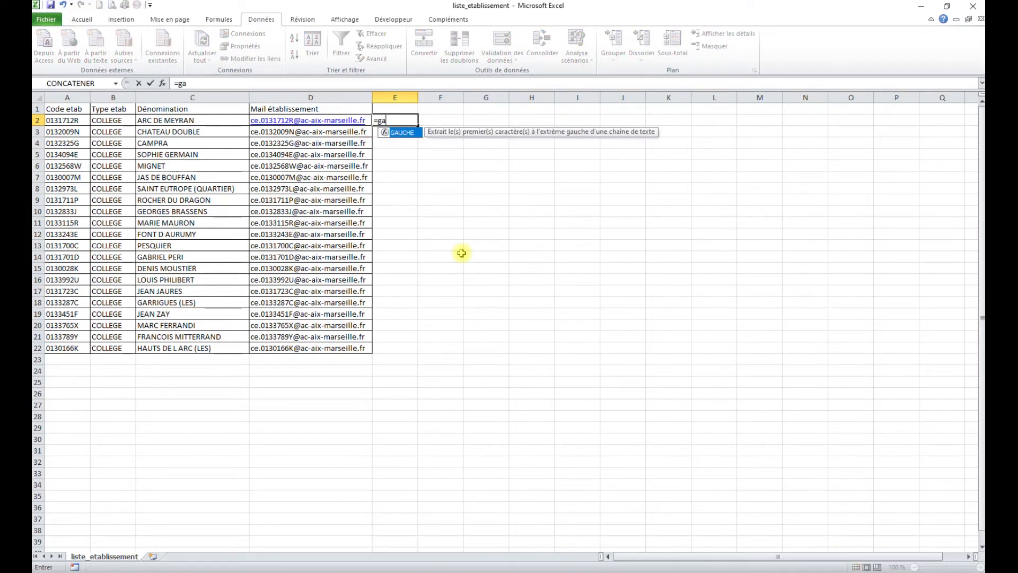
pyautogui.write('uche(')
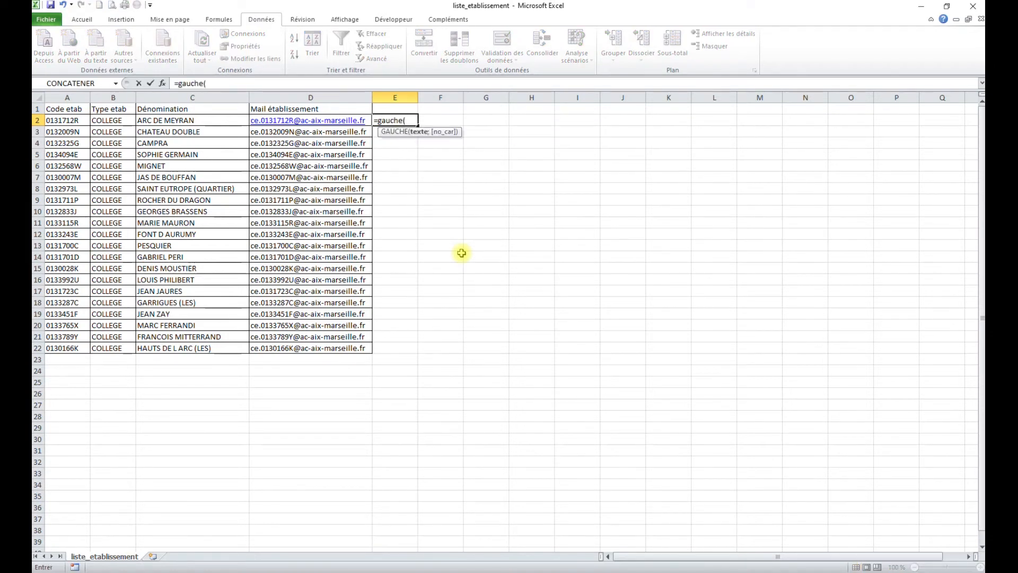
pyautogui.click(307, 123)
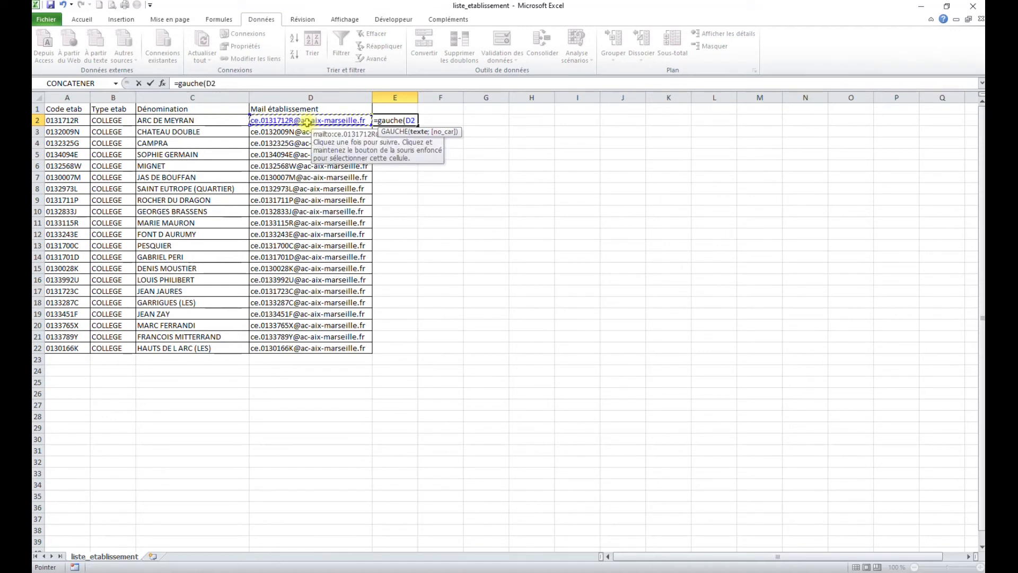
pyautogui.write(';11')
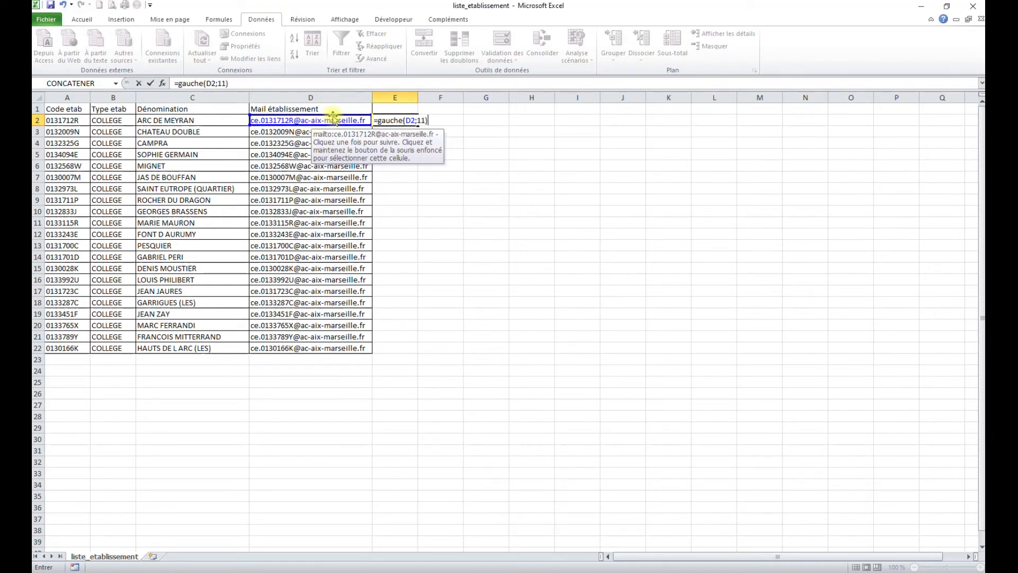
pyautogui.click(379, 121)
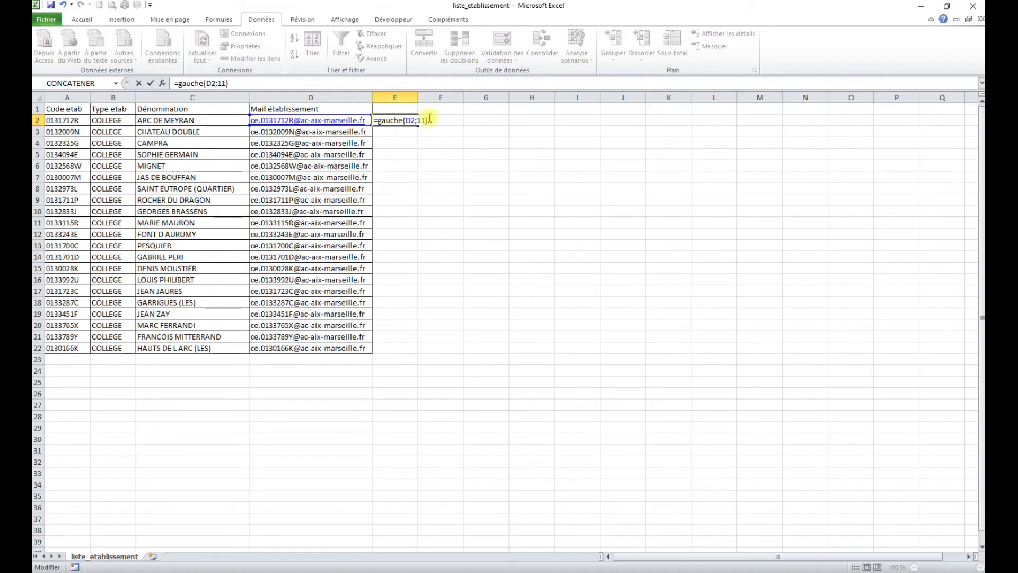
pyautogui.write('droite')
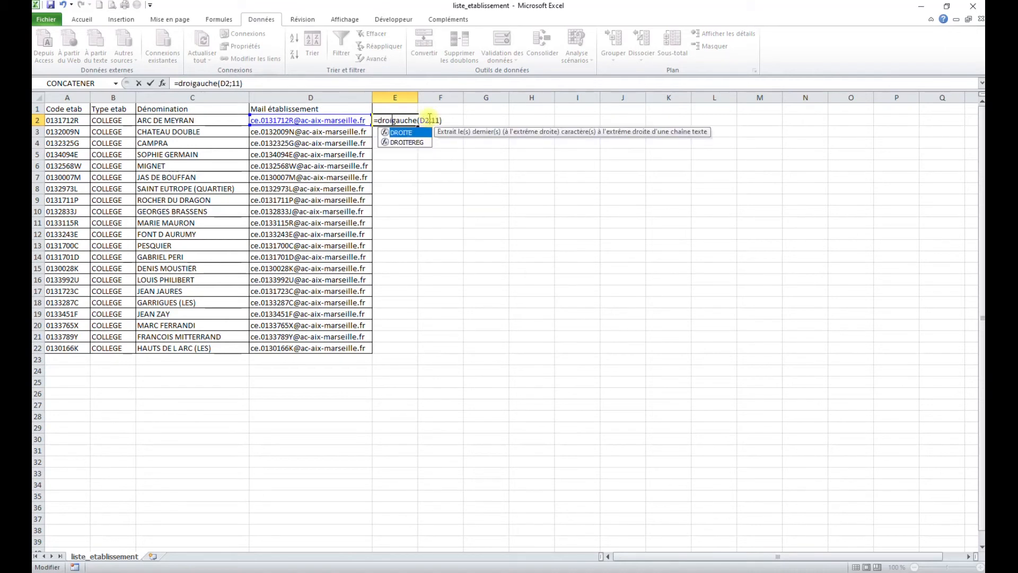
pyautogui.write('(')
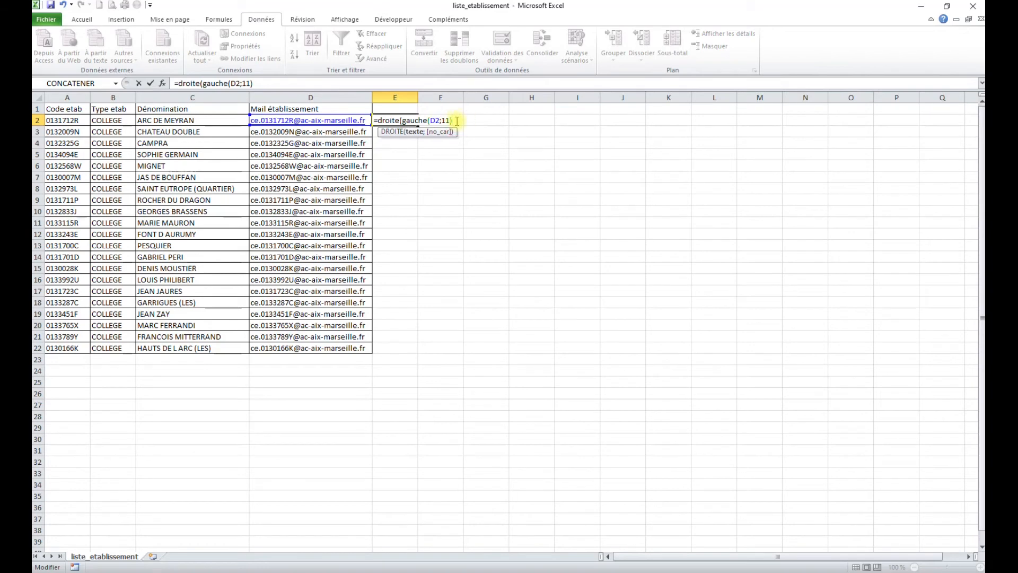
pyautogui.write(';8')
pyautogui.press('Return')
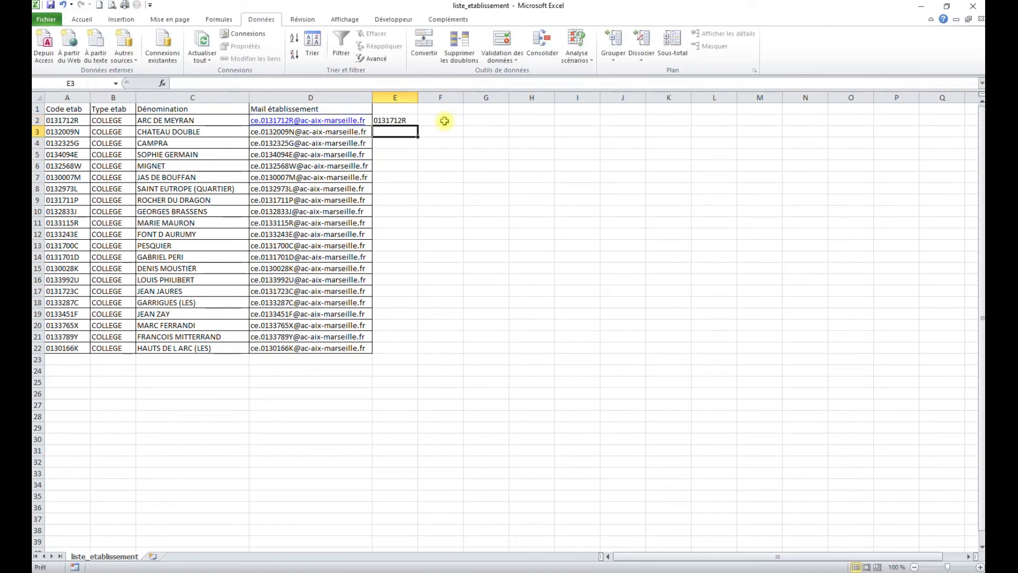
# Fill the E2 formula down to row 22, then paste the codes back as plain values
pyautogui.click(402, 117)
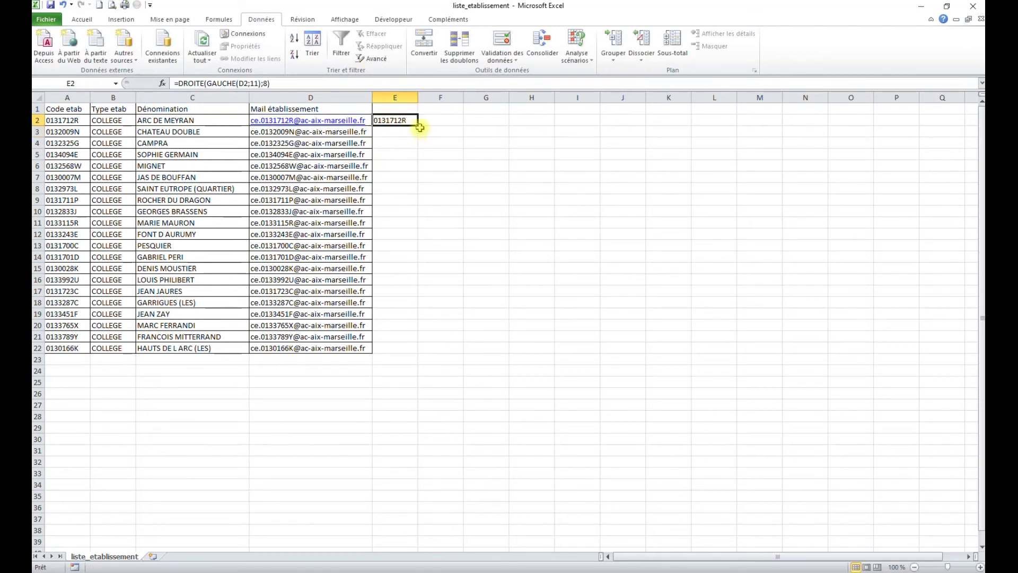
pyautogui.doubleClick(418, 126)
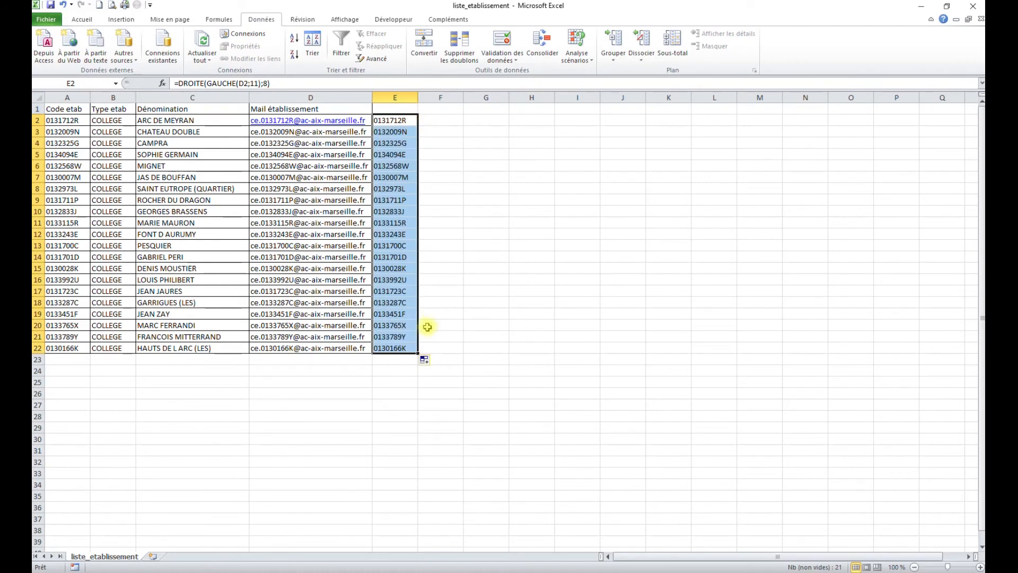
pyautogui.rightClick(390, 158)
pyautogui.click(416, 175)
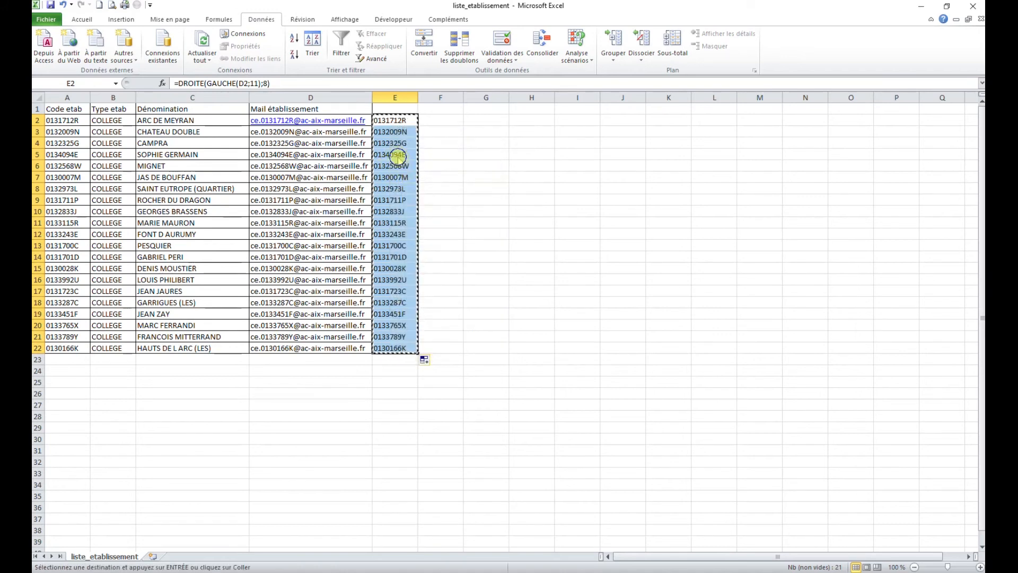
pyautogui.rightClick(400, 157)
pyautogui.click(439, 202)
# Check several code cells down to E14 to confirm they now hold plain values
pyautogui.click(401, 155)
pyautogui.click(404, 178)
pyautogui.click(403, 221)
pyautogui.click(400, 255)
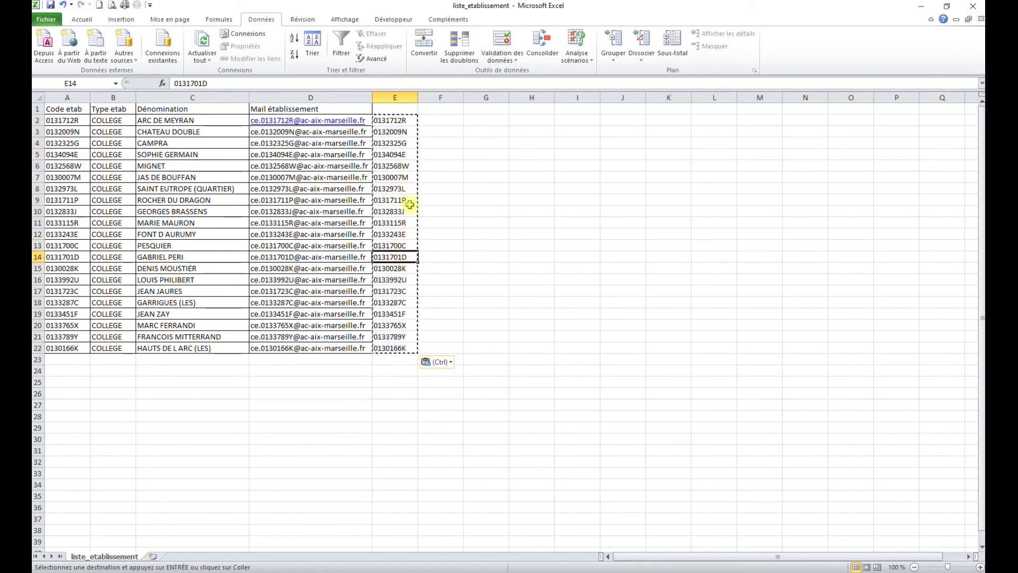
pyautogui.moveTo(393, 124); pyautogui.dragTo(395, 246)
pyautogui.click(397, 256)
# Delete the Mail établissement column D, leaving the codes as the remaining column
pyautogui.click(319, 94)
pyautogui.rightClick(319, 95)
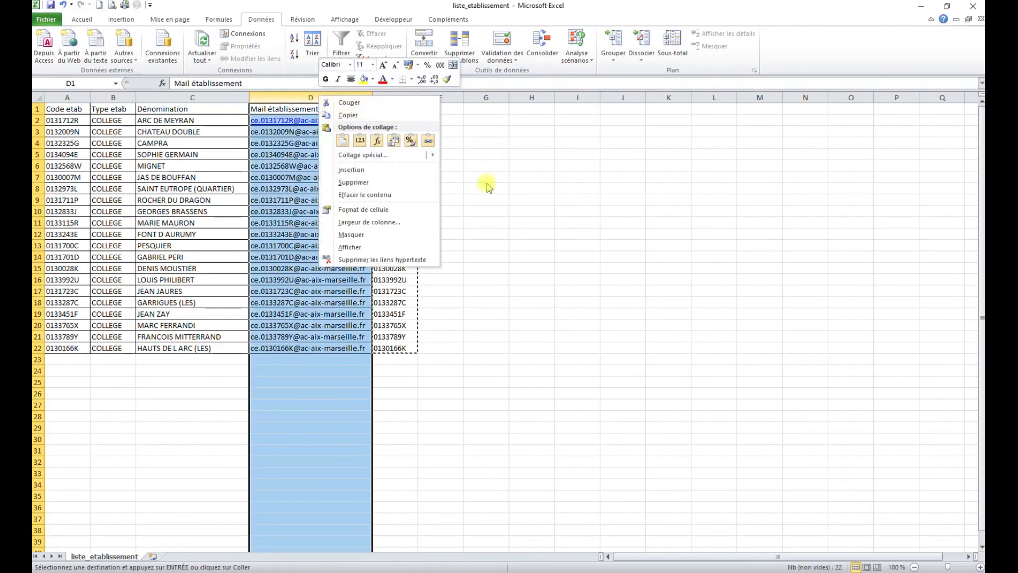
pyautogui.click(377, 183)
pyautogui.click(360, 210)
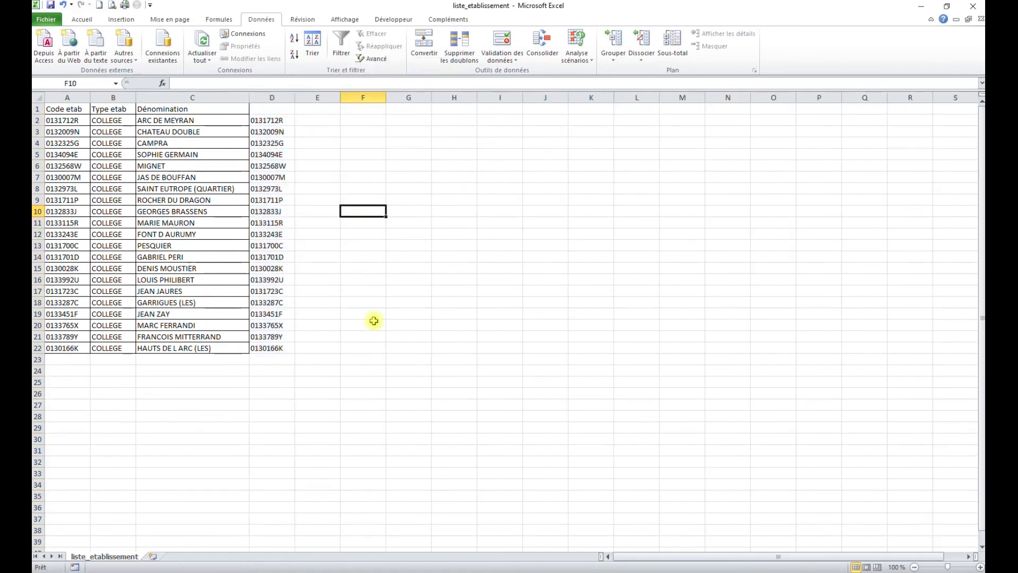